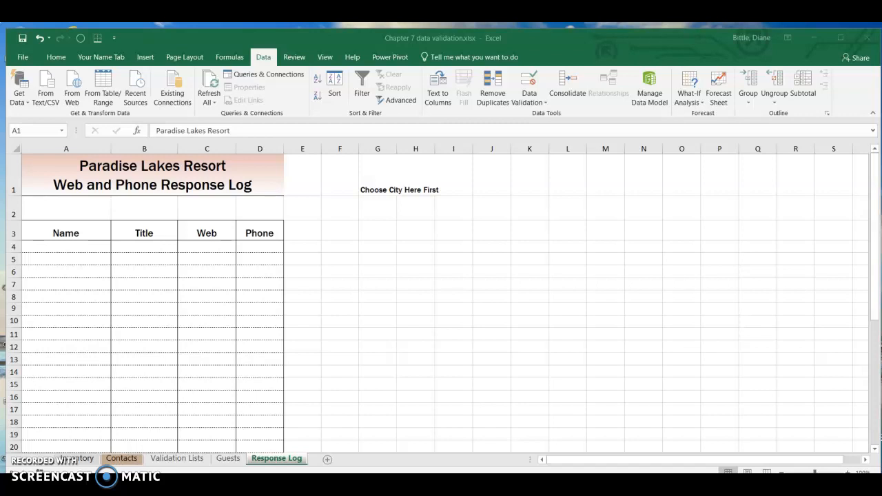
# On the Contacts sheet, add the Form command from All Commands to the Quick Access Toolbar.
pyautogui.click(115, 459)
pyautogui.click(115, 460)
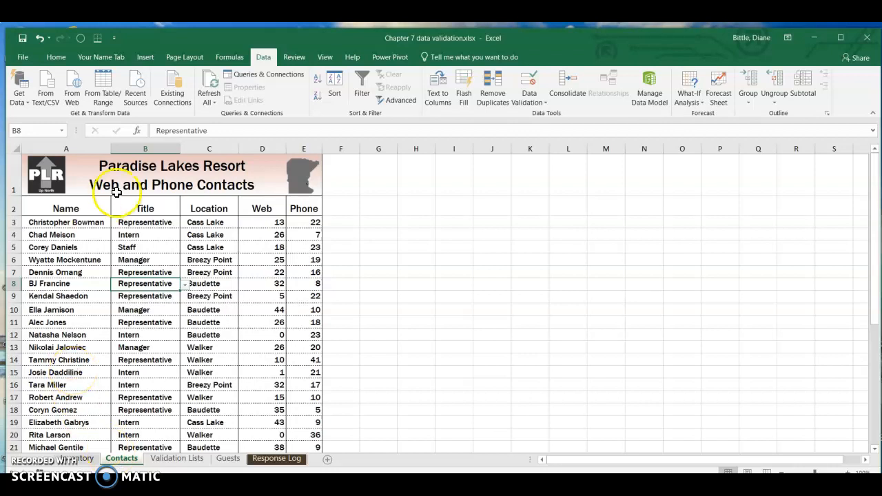
pyautogui.click(117, 38)
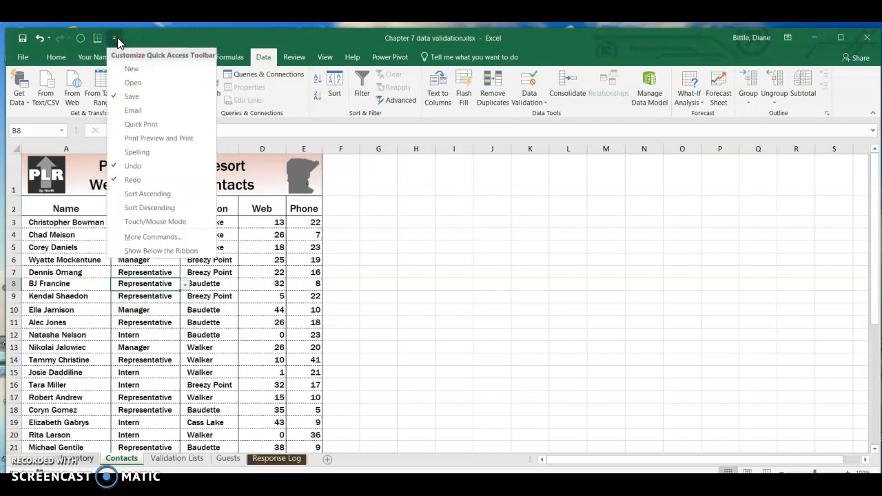
pyautogui.click(131, 236)
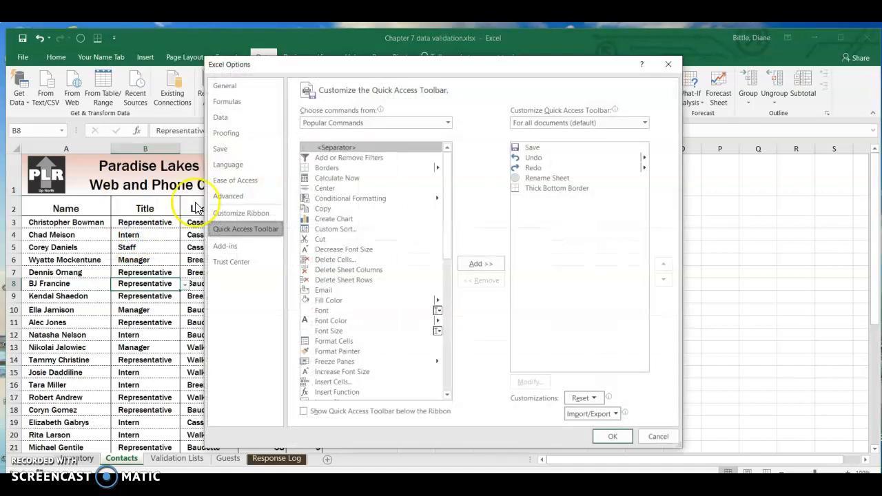
pyautogui.click(447, 123)
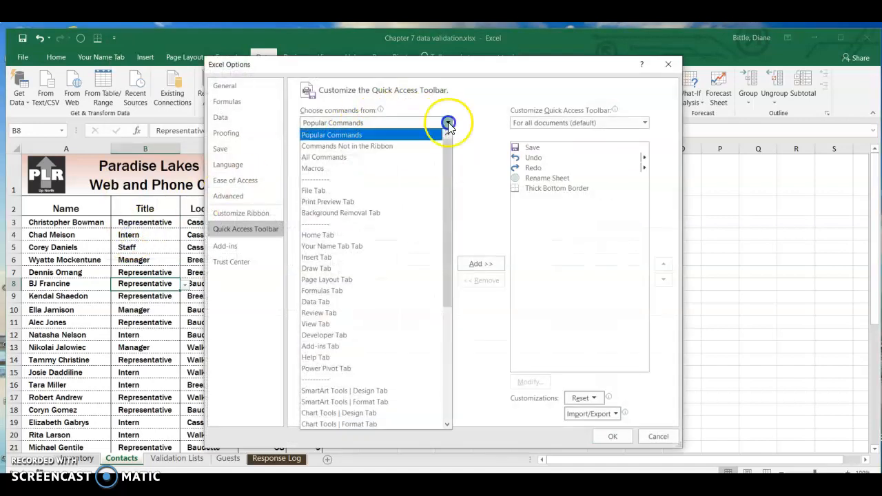
pyautogui.click(388, 168)
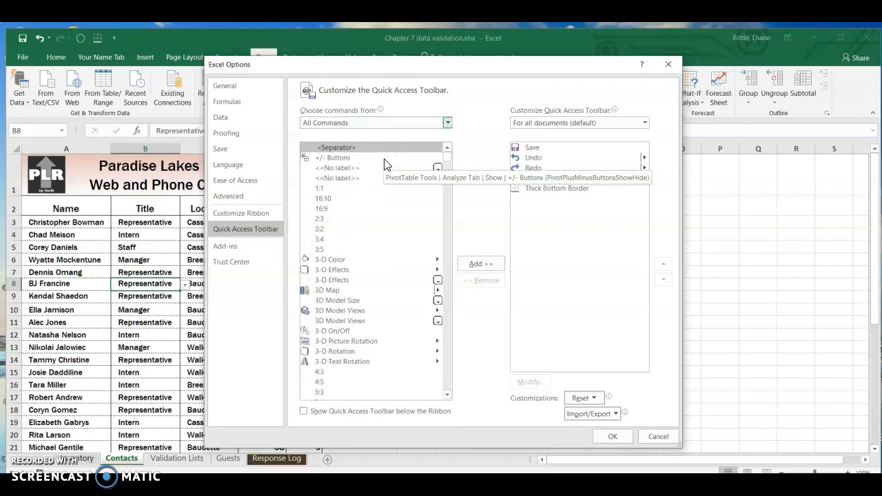
pyautogui.click(447, 290)
pyautogui.click(448, 290)
pyautogui.click(448, 304)
pyautogui.click(449, 306)
pyautogui.click(448, 306)
pyautogui.click(448, 306)
pyautogui.click(448, 306)
pyautogui.click(448, 306)
pyautogui.click(448, 306)
pyautogui.click(446, 306)
pyautogui.click(446, 306)
pyautogui.click(446, 307)
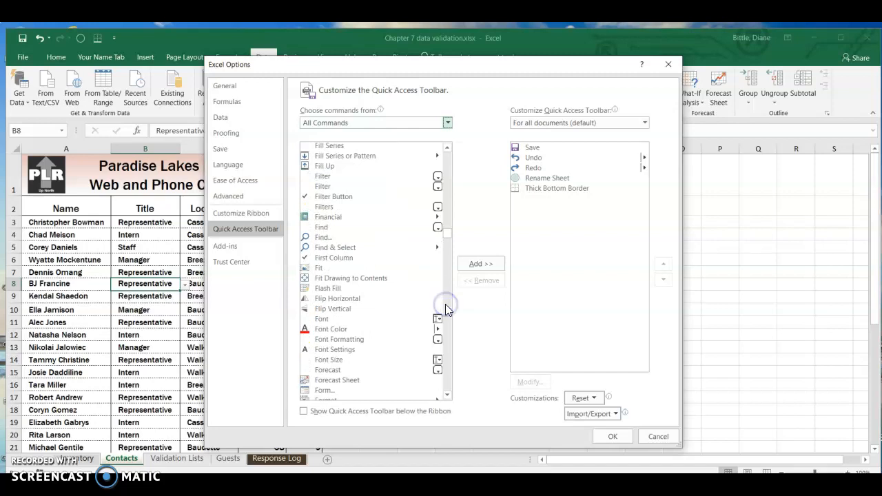
pyautogui.click(328, 390)
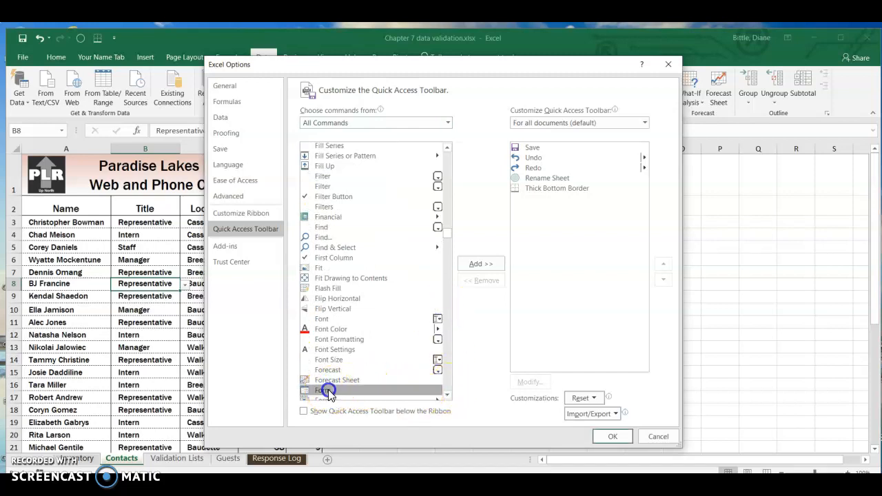
pyautogui.click(467, 263)
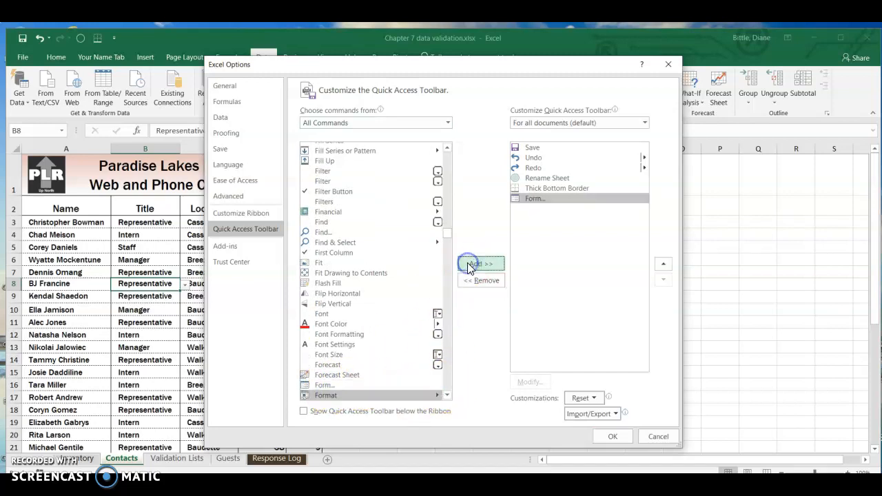
pyautogui.click(611, 435)
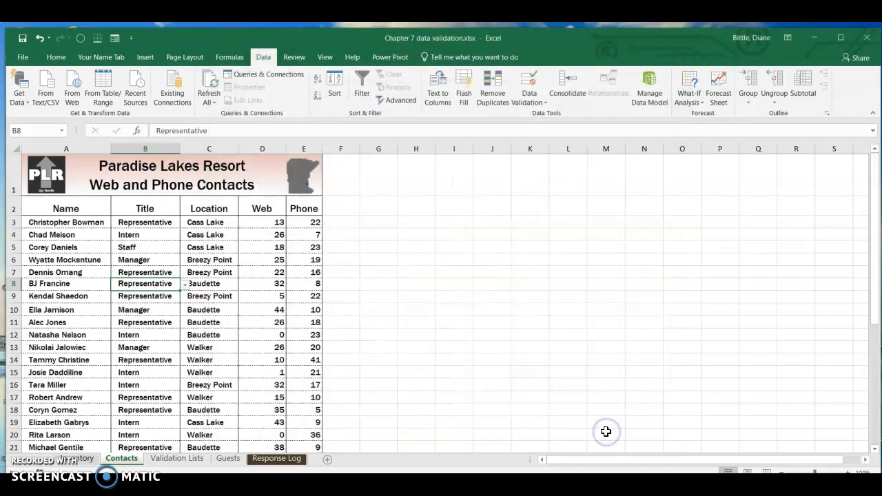
# Open the contact list A2:E21 in a data form and move forward through the first records.
pyautogui.moveTo(59, 209); pyautogui.dragTo(314, 388)
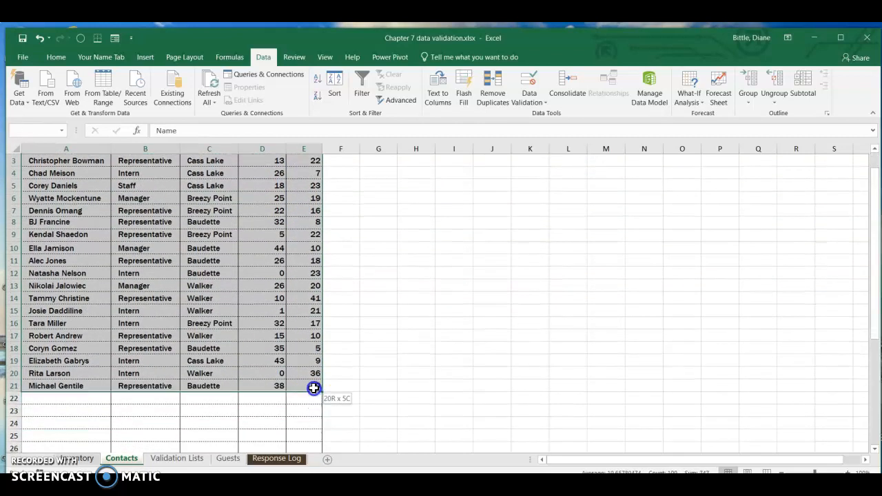
pyautogui.click(115, 38)
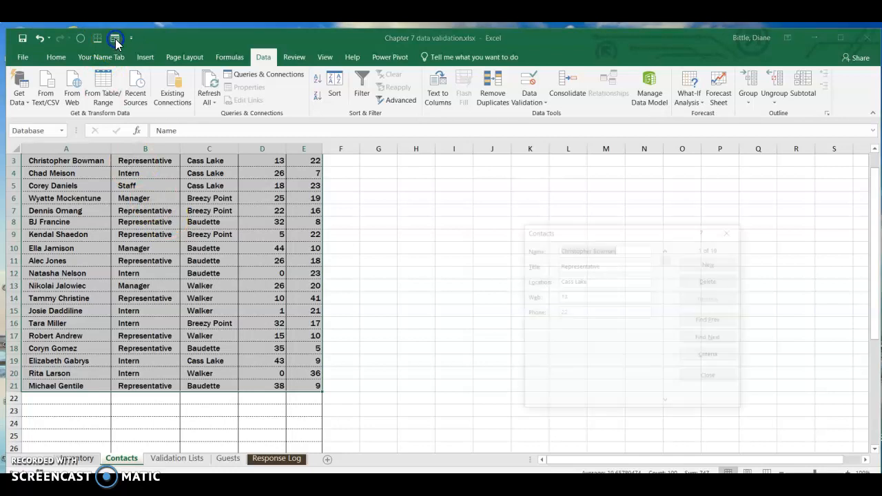
pyautogui.moveTo(664, 237); pyautogui.dragTo(553, 183)
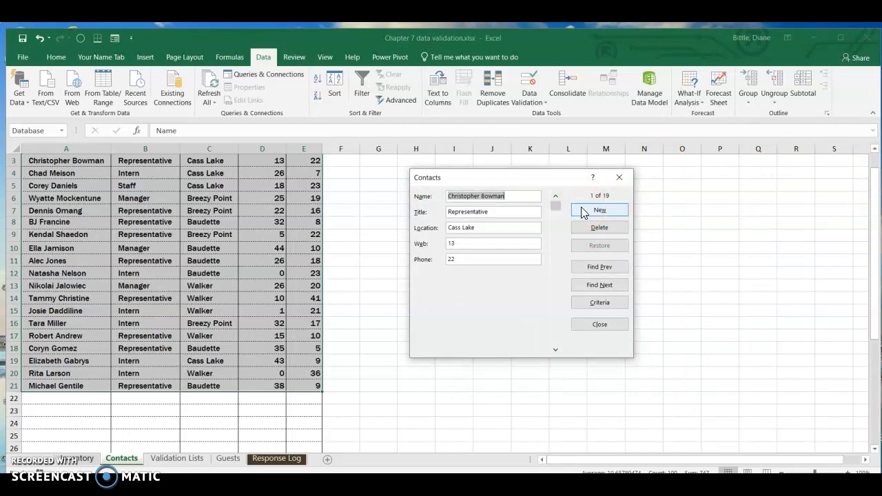
pyautogui.click(554, 351)
pyautogui.click(555, 351)
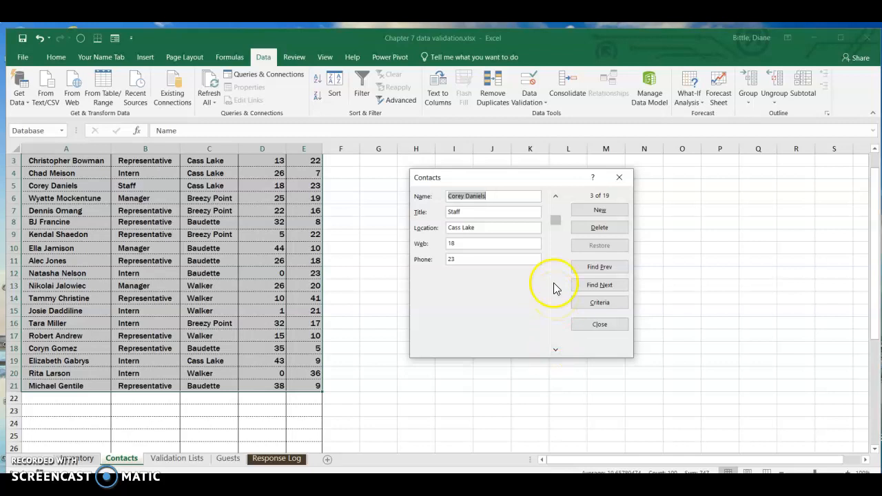
# Search the data form with the Title criterion rep* and step through matching records, then close the form.
pyautogui.click(595, 304)
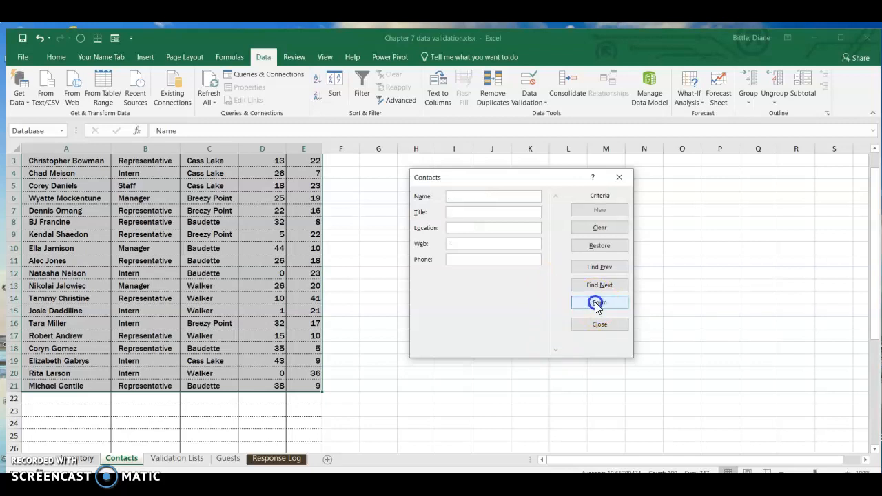
pyautogui.click(462, 209)
pyautogui.write('rep*')
pyautogui.click(603, 286)
pyautogui.click(603, 286)
pyautogui.click(603, 287)
pyautogui.click(604, 288)
pyautogui.click(603, 288)
pyautogui.click(603, 288)
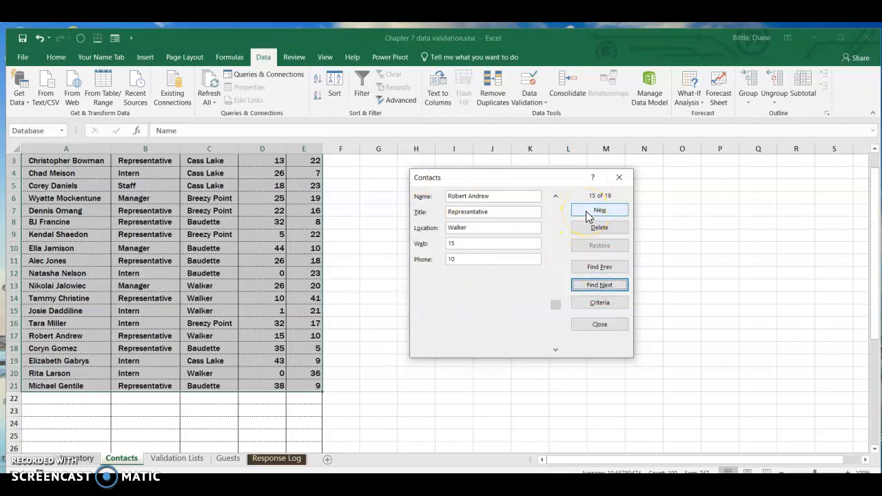
pyautogui.click(598, 324)
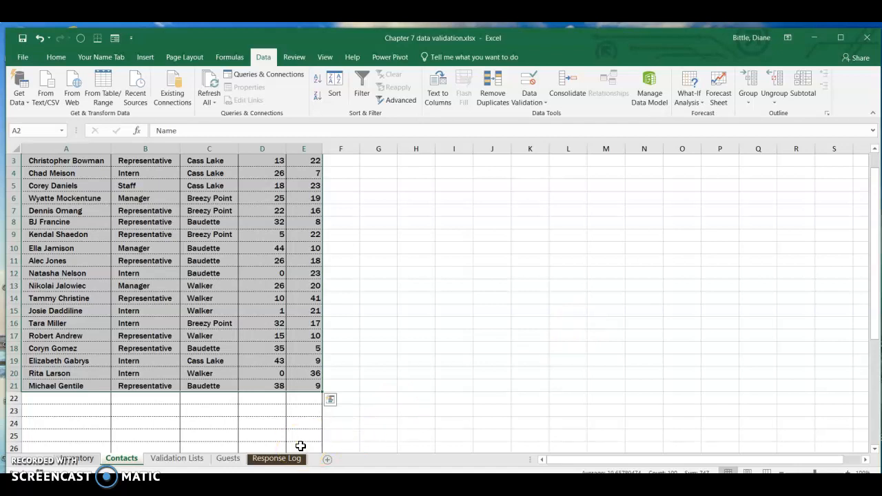
# Enable the Developer tab on the ribbon through the Customize Ribbon options.
pyautogui.click(305, 385)
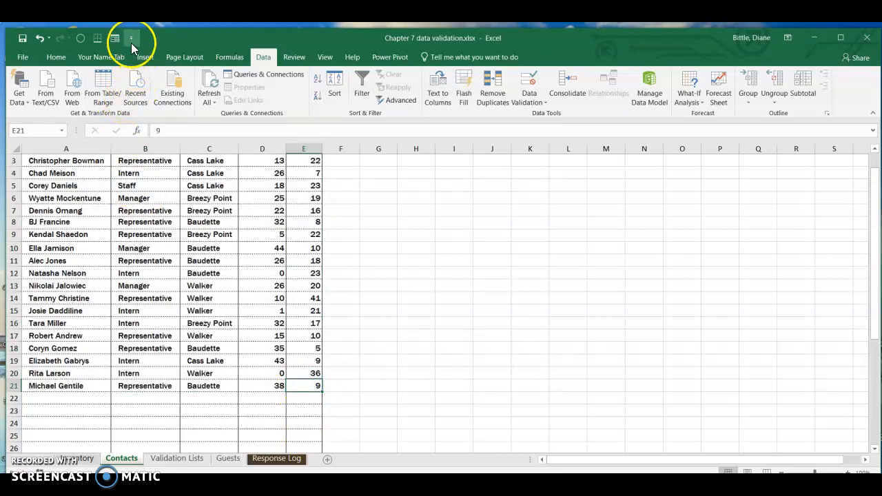
pyautogui.click(130, 40)
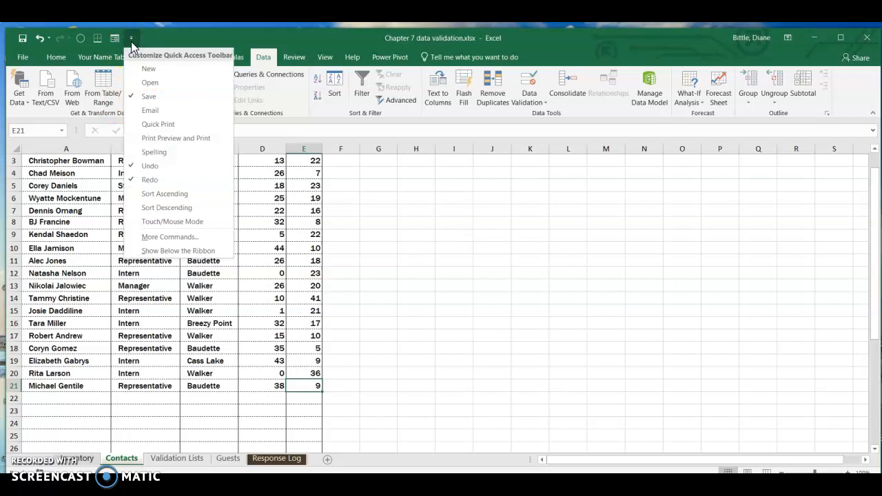
pyautogui.click(154, 237)
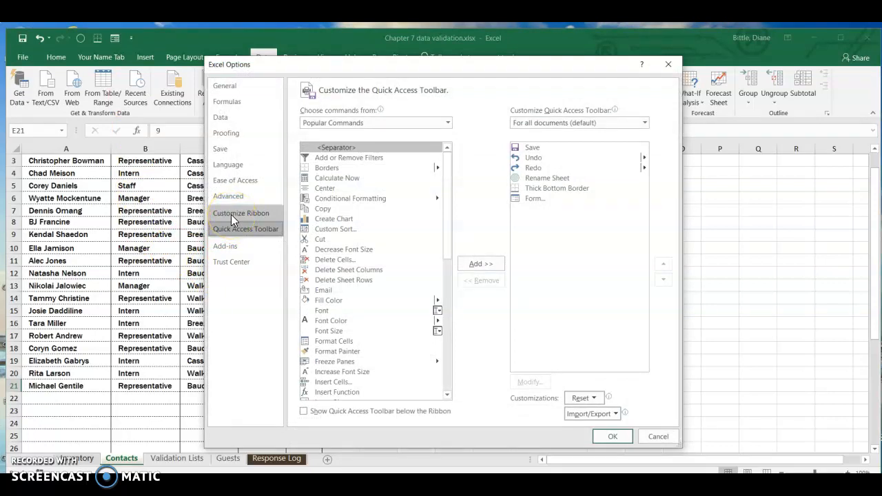
pyautogui.click(231, 215)
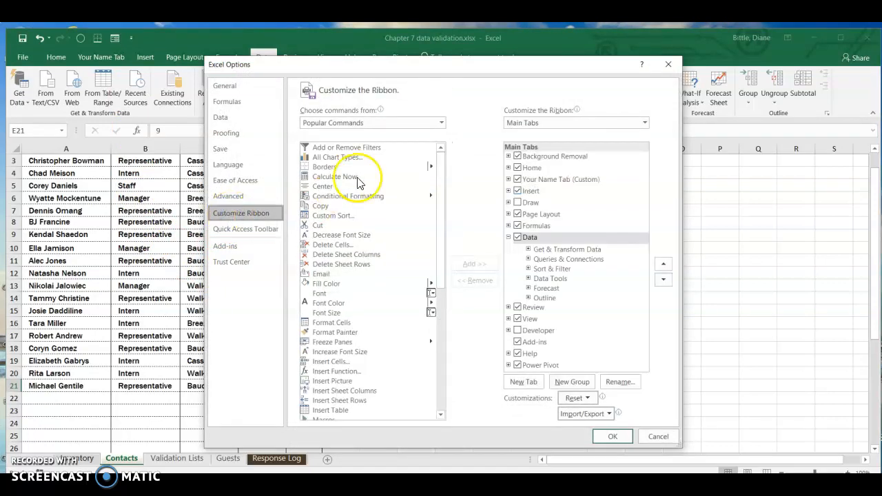
pyautogui.click(518, 332)
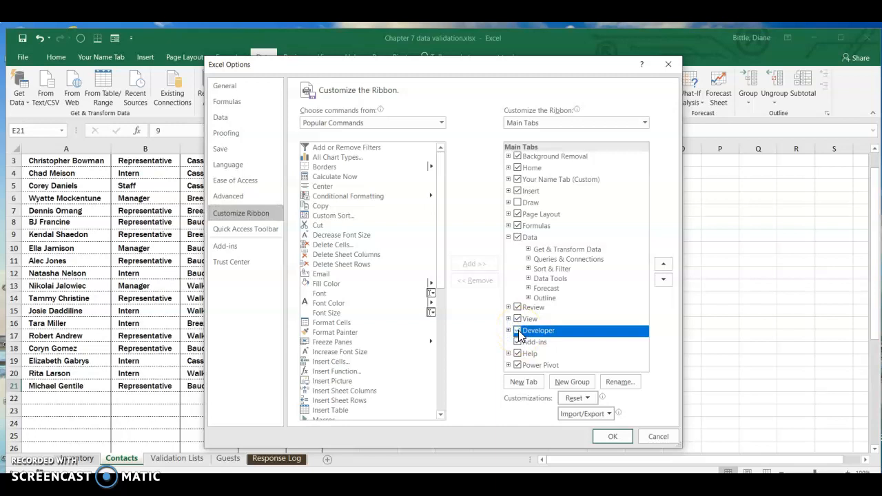
pyautogui.click(609, 441)
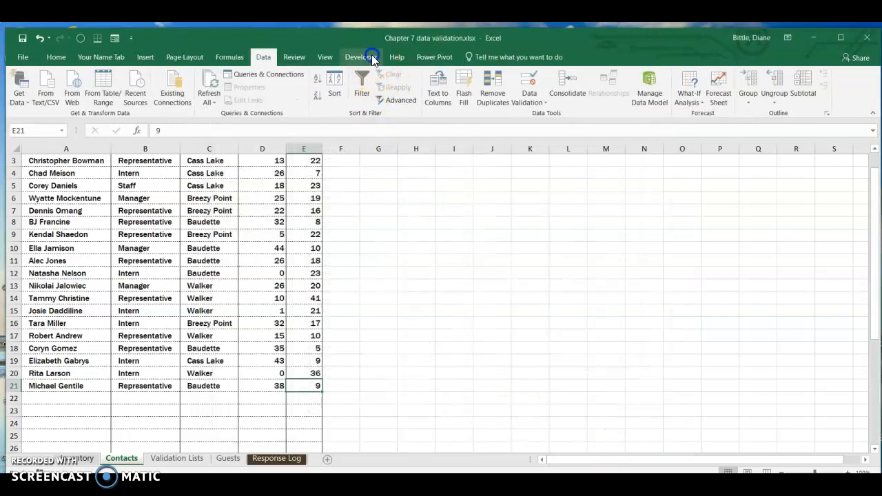
# Review the Form Controls available for insertion on the Developer tab, then switch to the Response Log sheet.
pyautogui.click(372, 58)
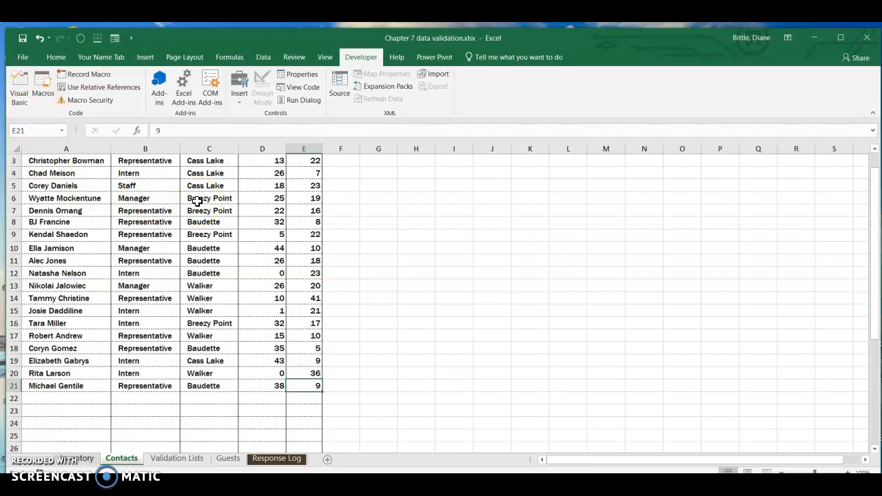
pyautogui.click(243, 102)
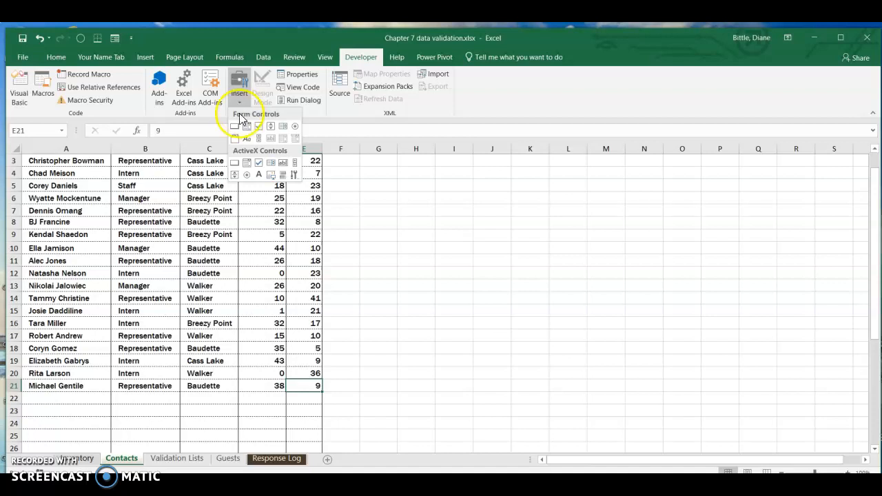
pyautogui.click(234, 128)
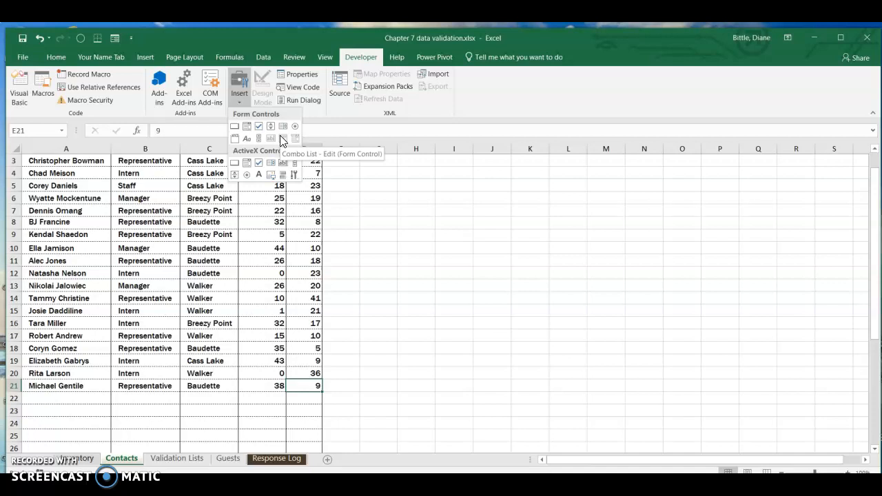
pyautogui.click(235, 92)
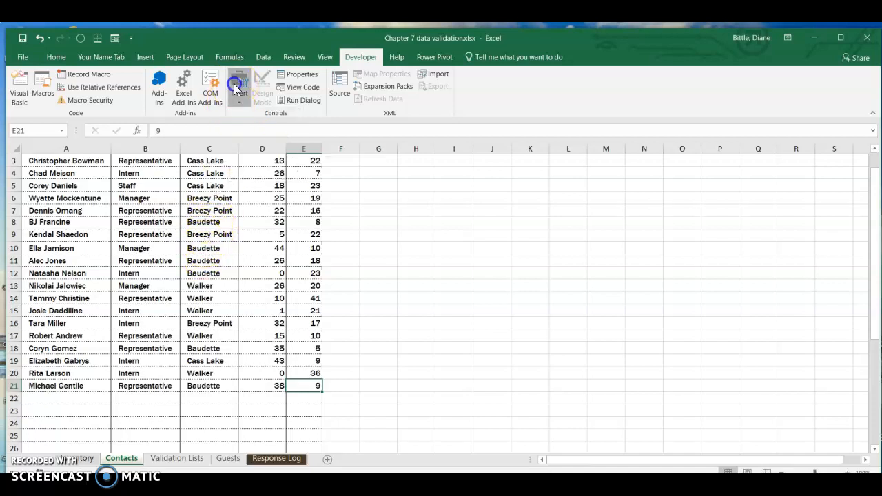
pyautogui.click(269, 460)
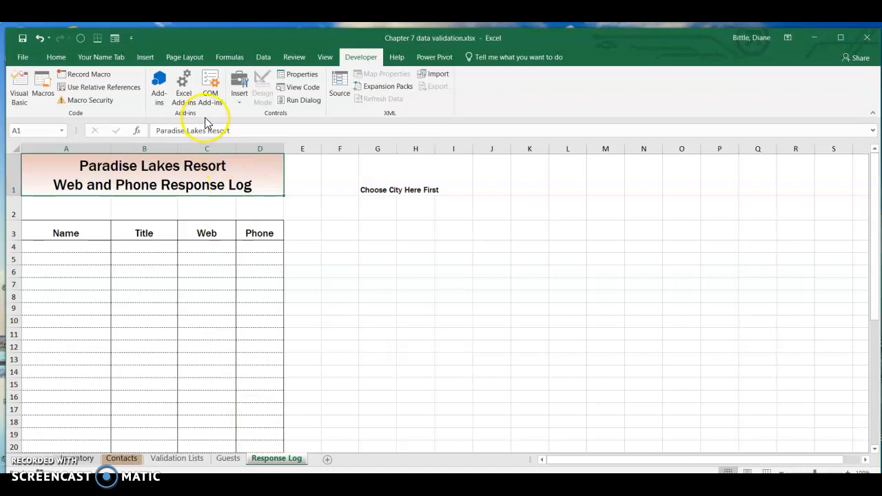
pyautogui.click(239, 97)
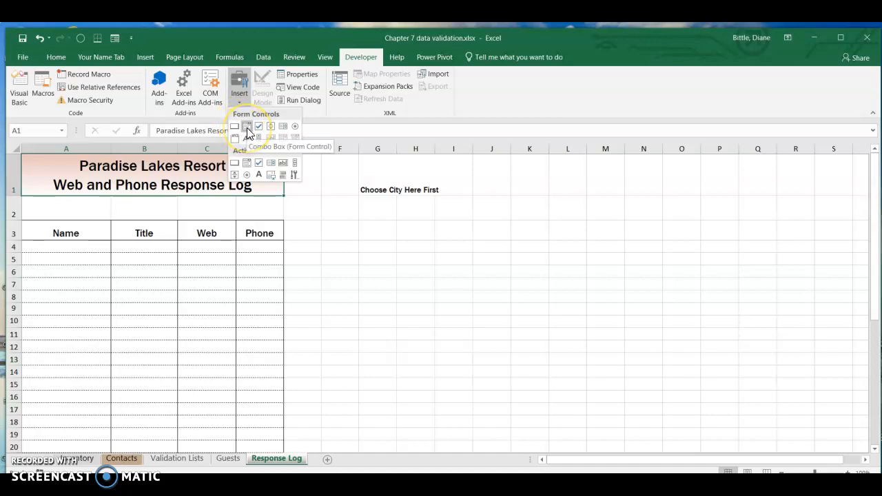
pyautogui.click(246, 127)
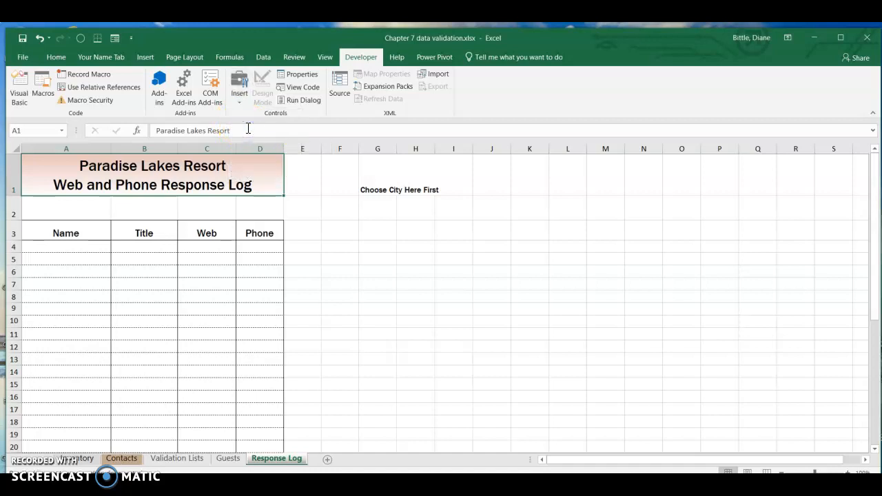
pyautogui.click(247, 128)
pyautogui.moveTo(247, 128); pyautogui.dragTo(315, 230)
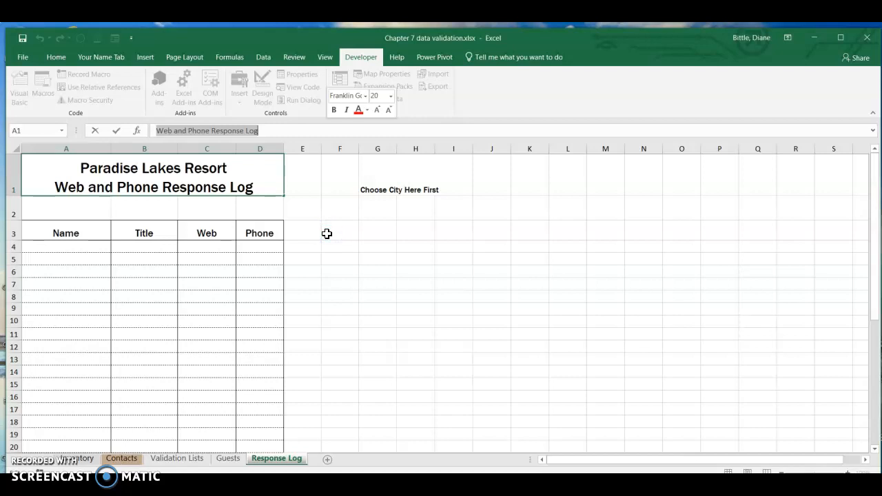
pyautogui.press('Escape')
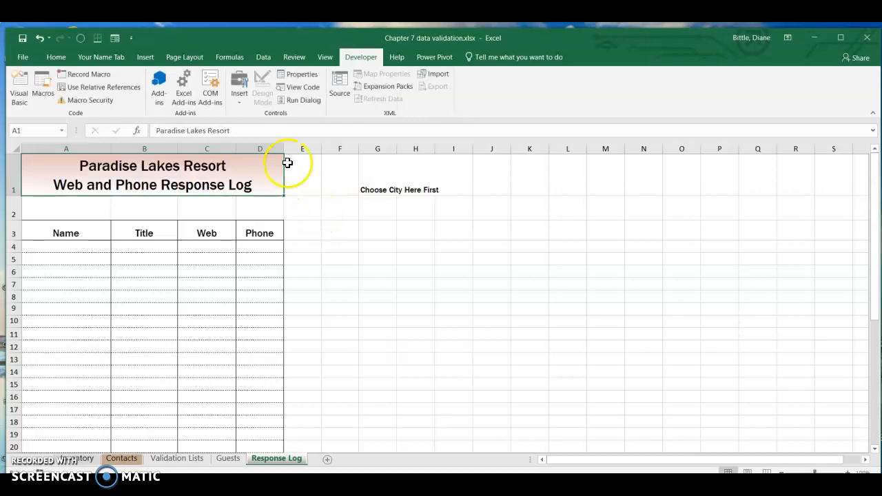
# Draw a Combo Box form control across cells G2:H2 beneath the Choose City Here First label.
pyautogui.click(240, 100)
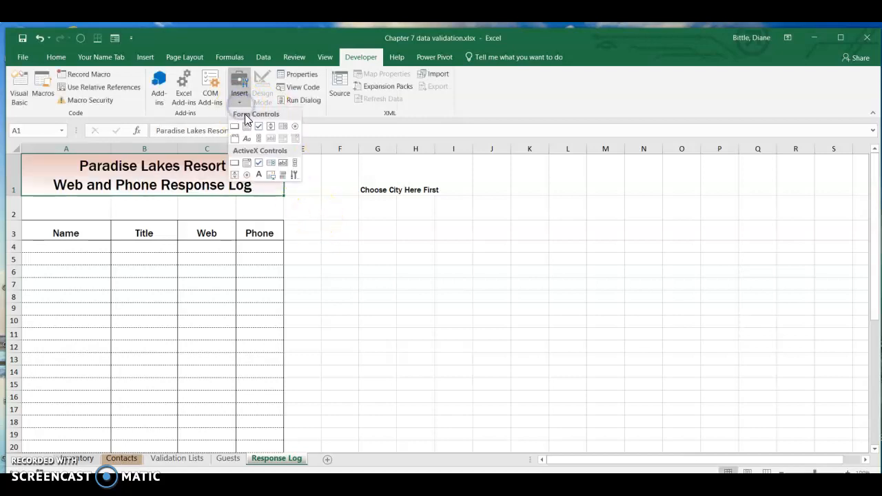
pyautogui.click(247, 128)
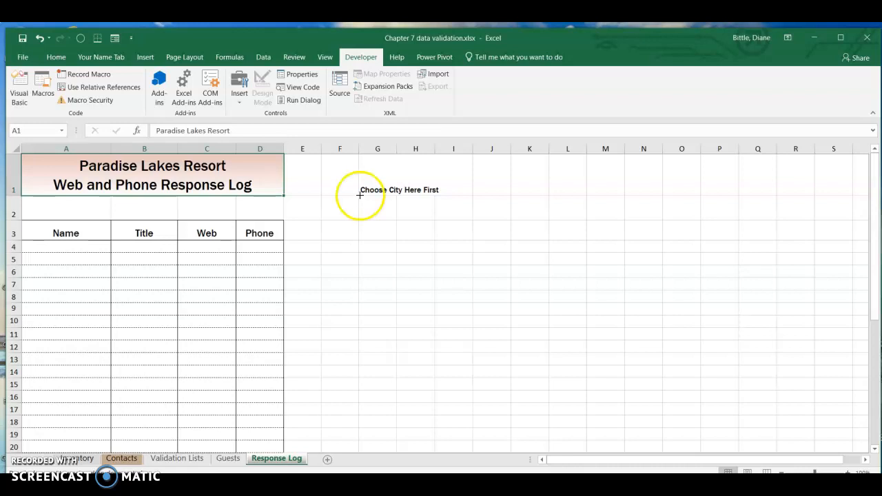
pyautogui.moveTo(359, 196)
pyautogui.mouseDown()
pyautogui.moveTo(358, 223)
pyautogui.moveTo(435, 221)
pyautogui.mouseUp()
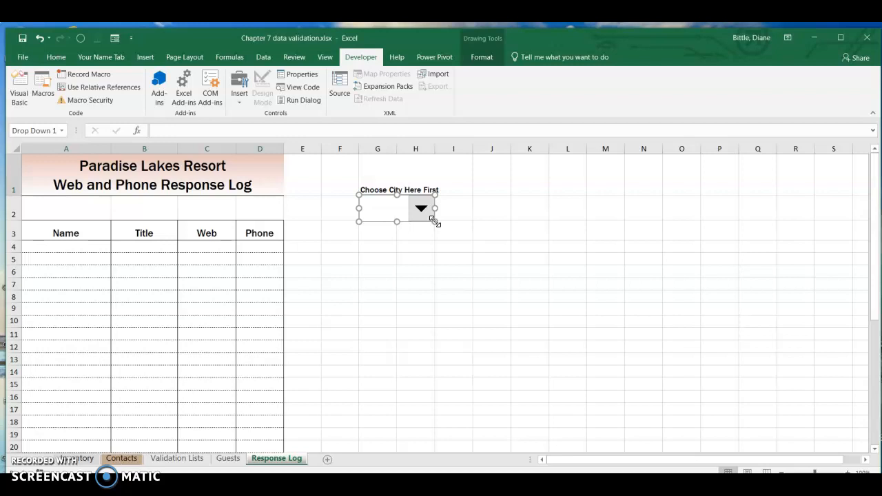
pyautogui.click(414, 293)
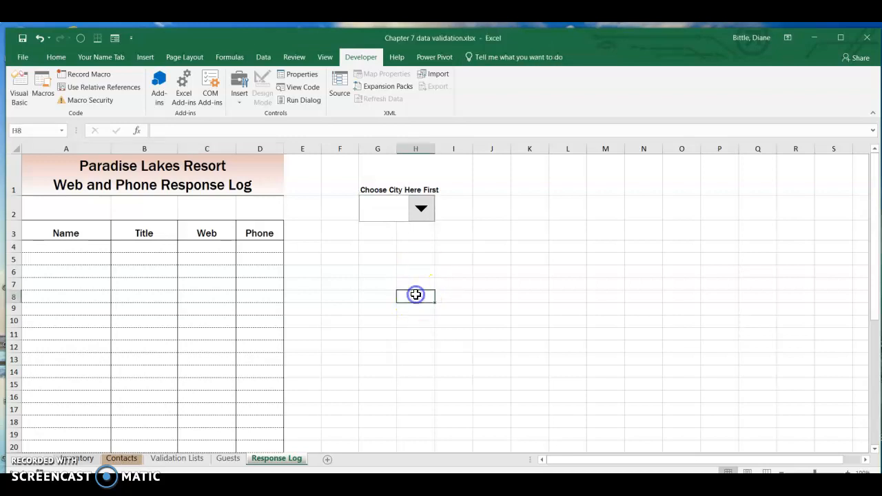
# Check the Location named range of city names on the Validation Lists sheet, then return to the Response Log sheet.
pyautogui.click(177, 459)
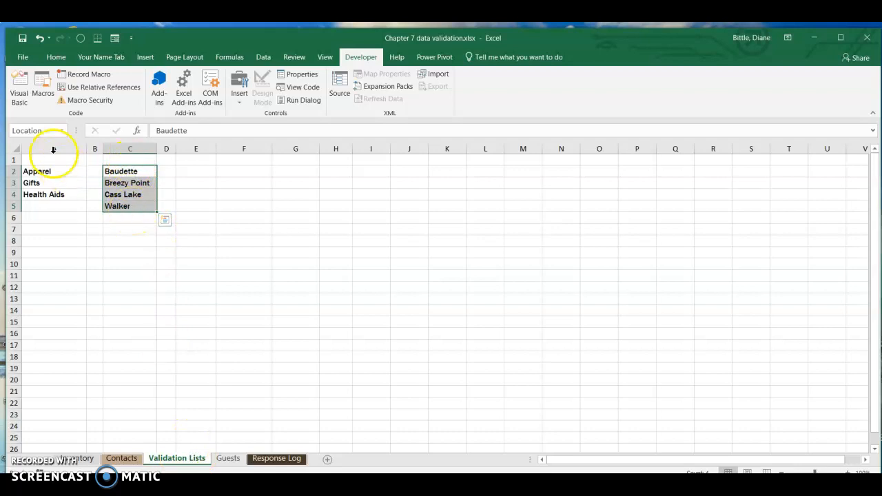
pyautogui.click(94, 241)
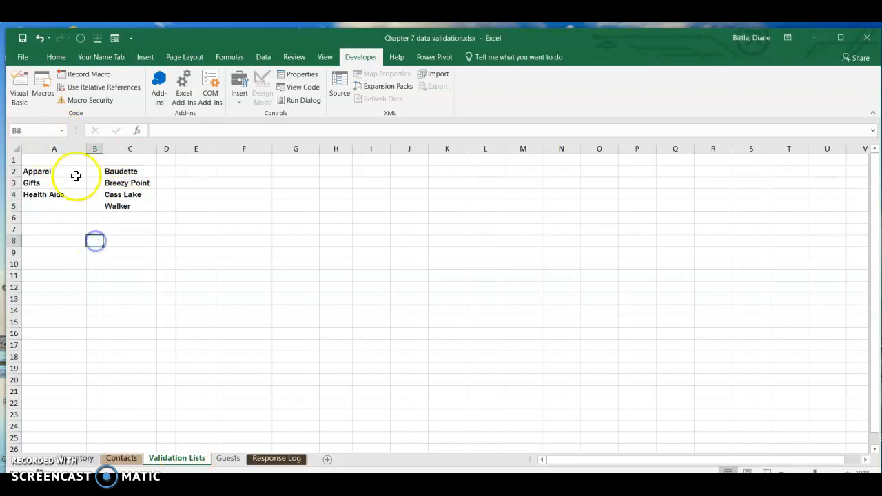
pyautogui.click(62, 131)
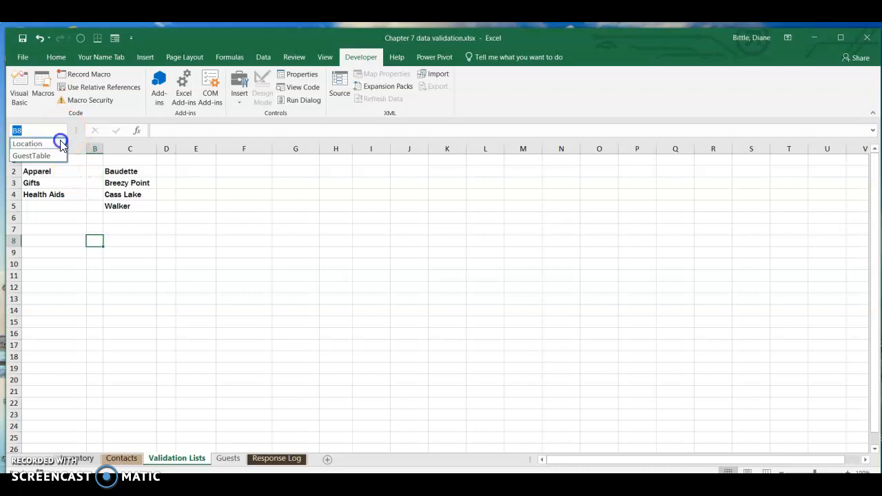
pyautogui.click(61, 141)
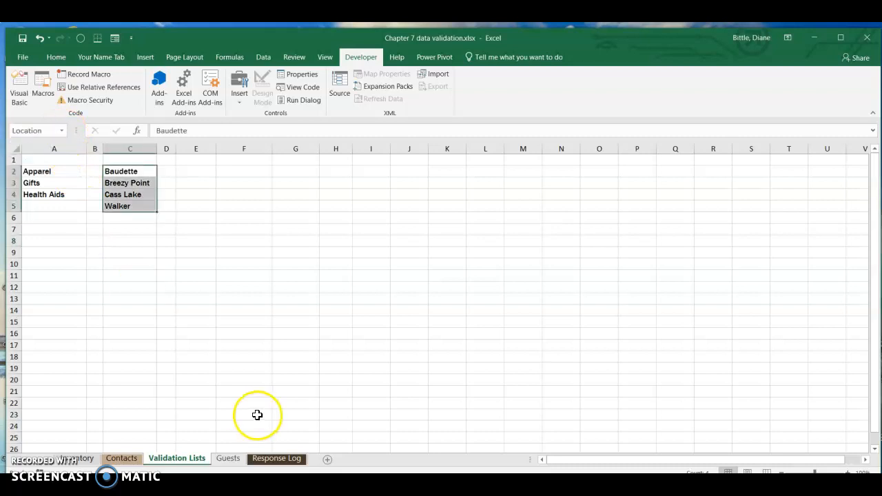
pyautogui.click(276, 458)
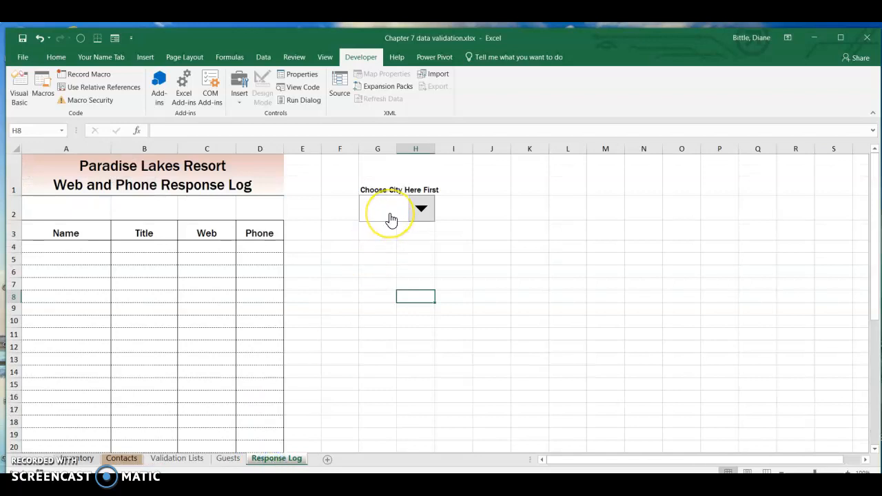
# Format the combo box control with input range location, cell link $I$2 and 3-D shading.
pyautogui.rightClick(391, 219)
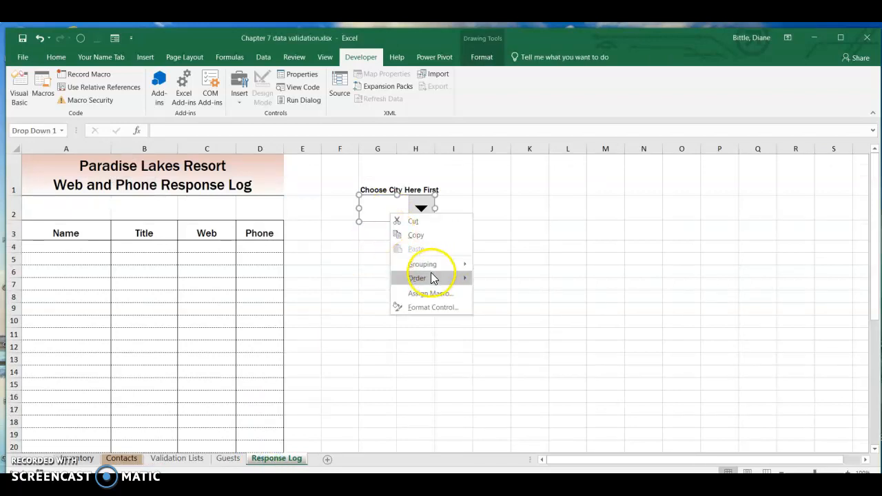
pyautogui.moveTo(425, 264)
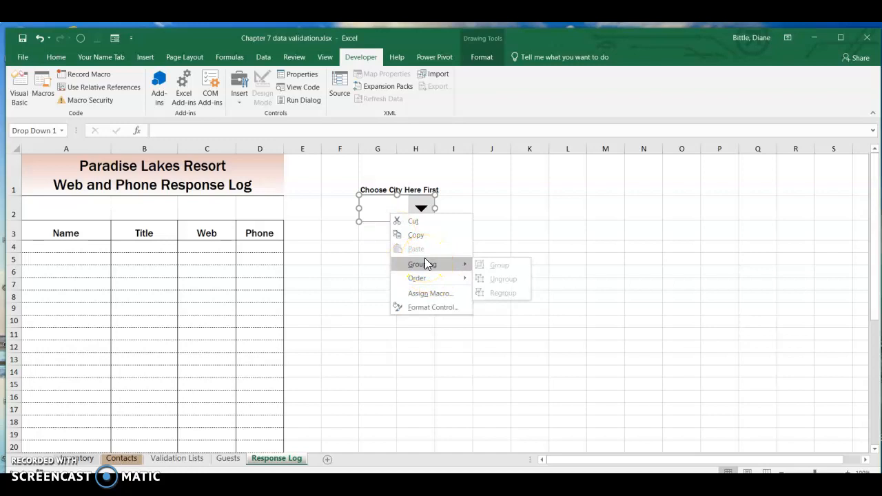
pyautogui.click(437, 310)
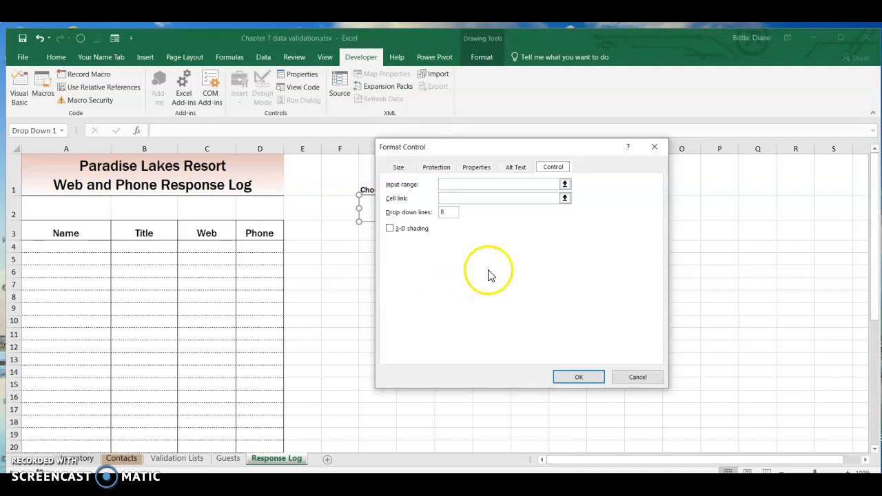
pyautogui.click(456, 185)
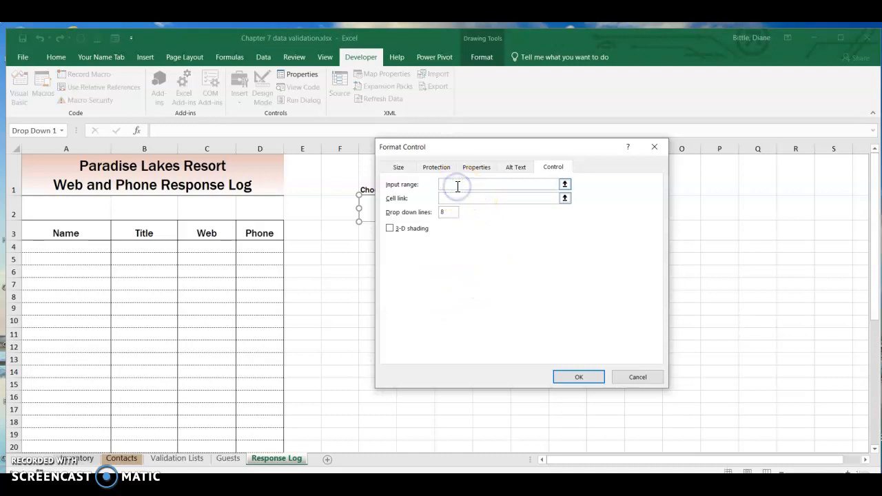
pyautogui.write('location')
pyautogui.click(457, 197)
pyautogui.moveTo(472, 147); pyautogui.dragTo(613, 180)
pyautogui.click(450, 210)
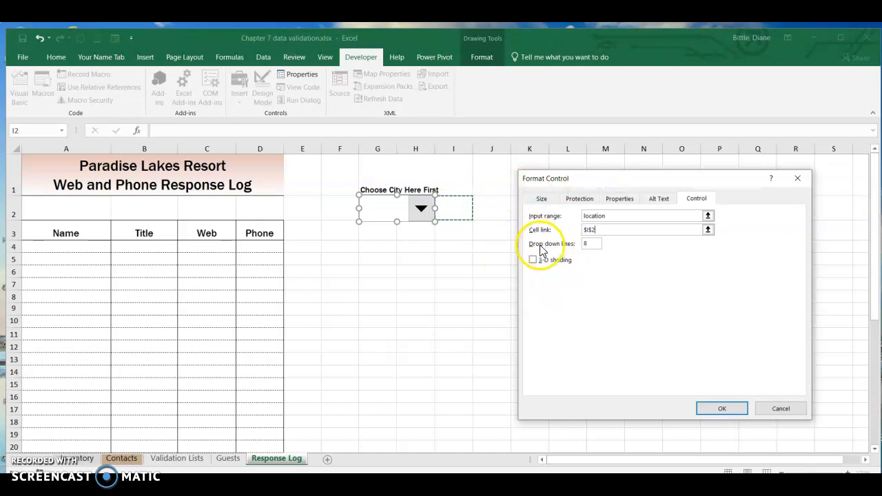
pyautogui.click(594, 246)
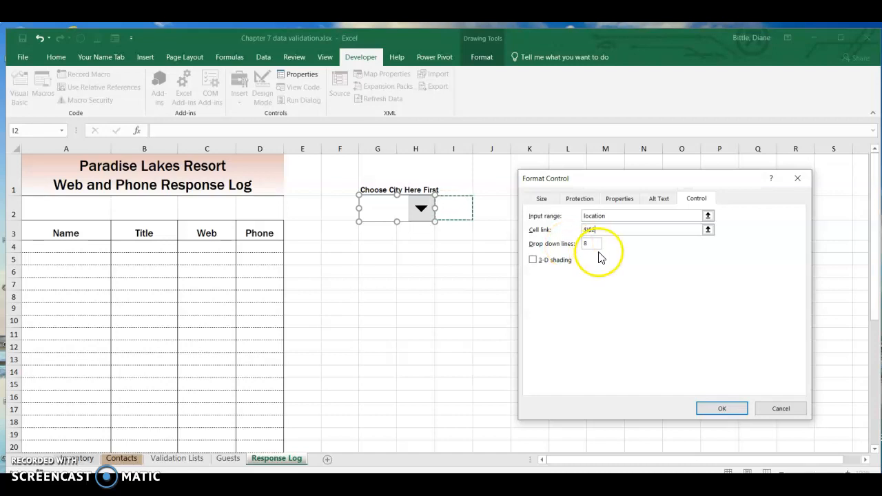
pyautogui.click(534, 261)
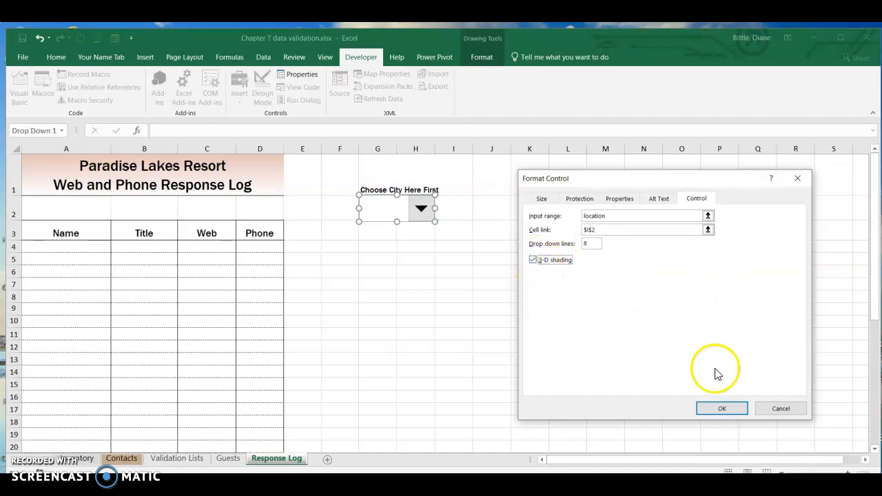
pyautogui.click(721, 410)
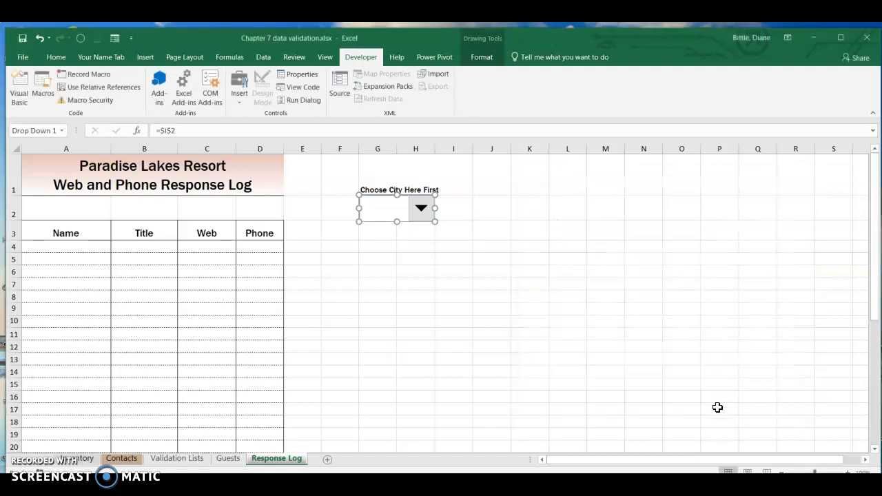
# Test the combo box by choosing Baudette and then Cass Lake from its list.
pyautogui.click(452, 310)
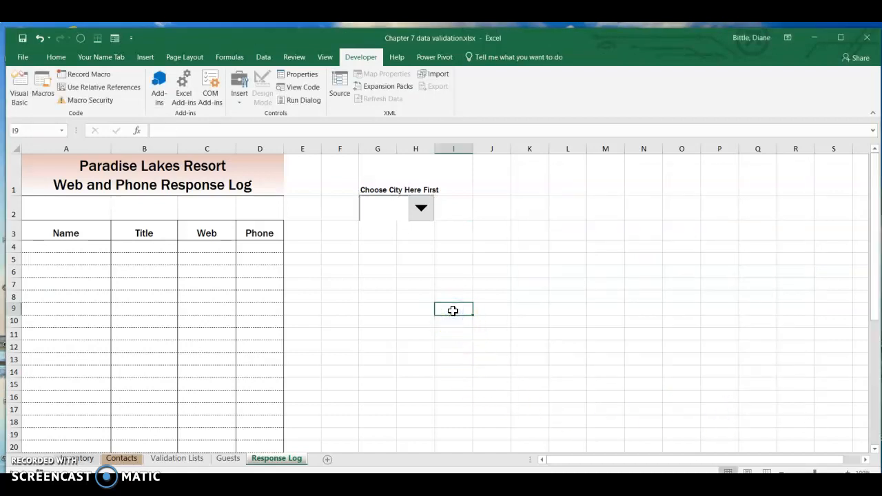
pyautogui.click(420, 210)
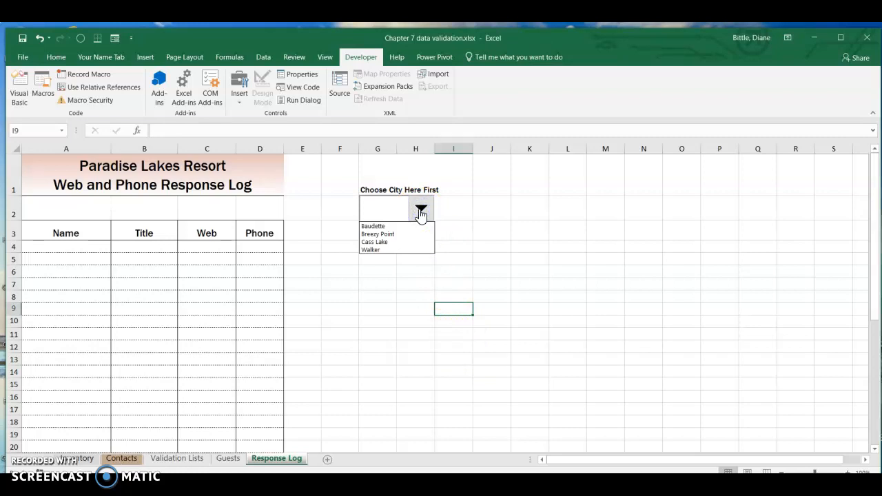
pyautogui.click(377, 227)
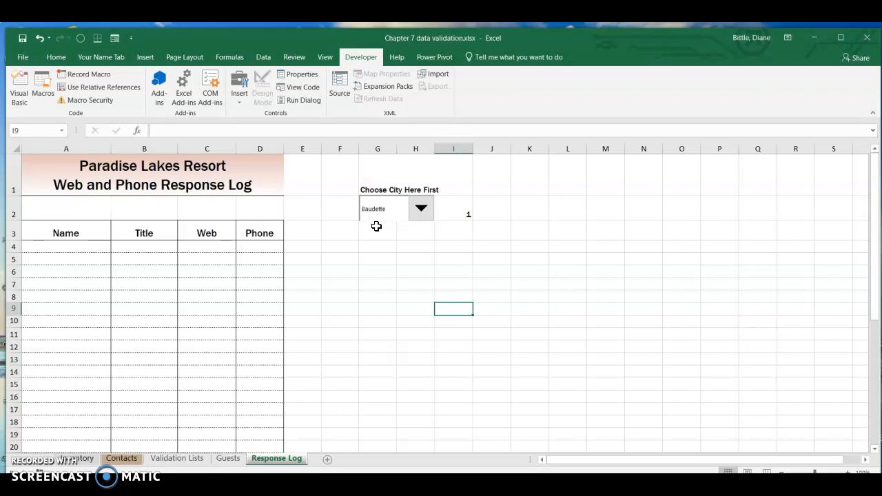
pyautogui.click(420, 207)
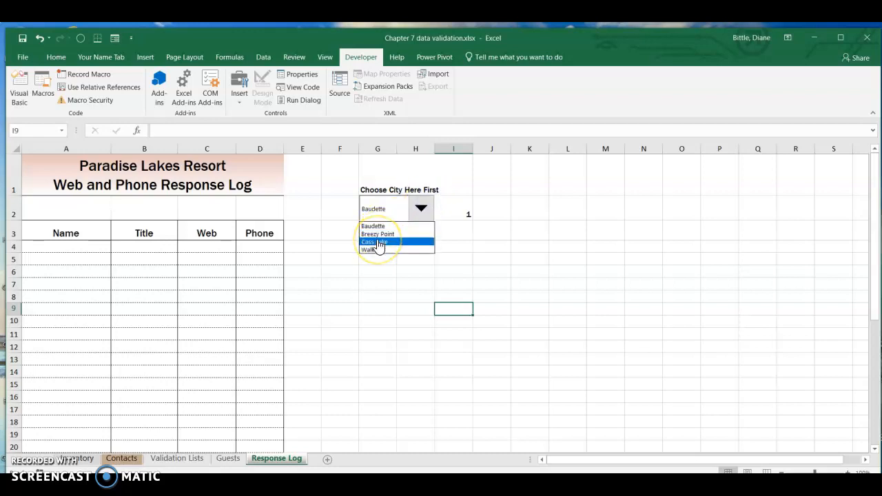
pyautogui.click(377, 241)
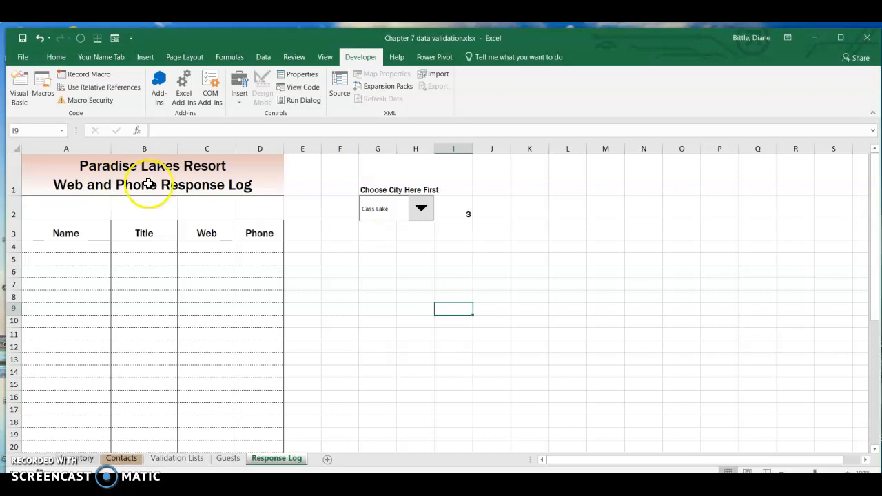
# In cell A2, insert an INDEX function with array location and row number I2.
pyautogui.click(62, 203)
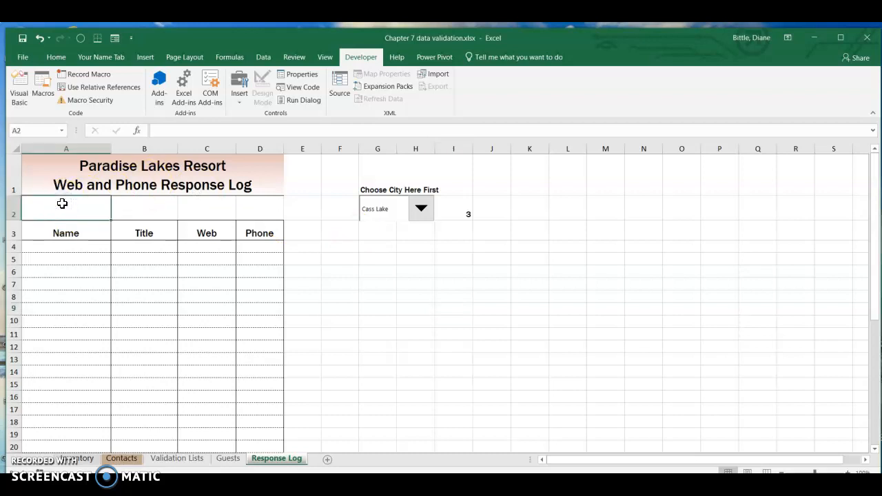
pyautogui.click(221, 60)
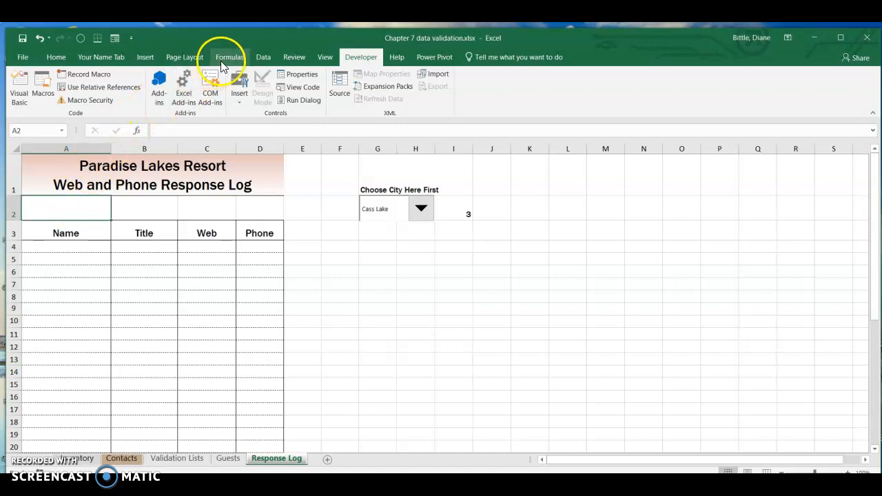
pyautogui.click(219, 96)
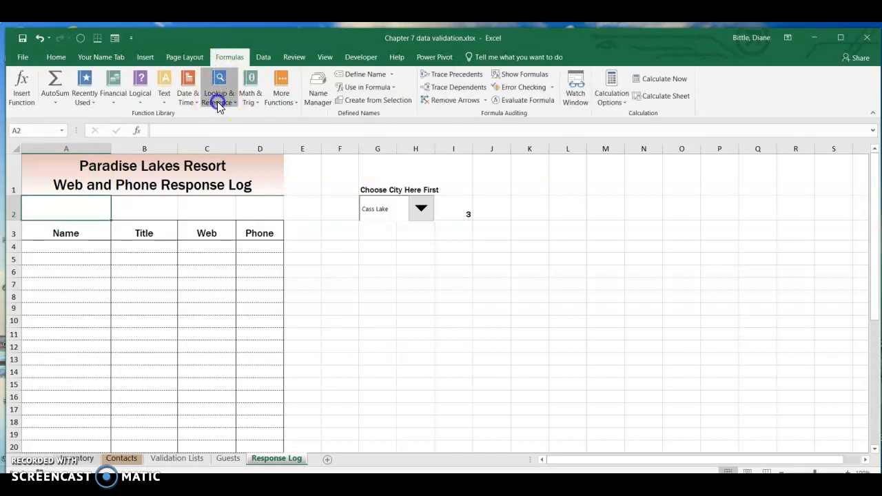
pyautogui.click(227, 207)
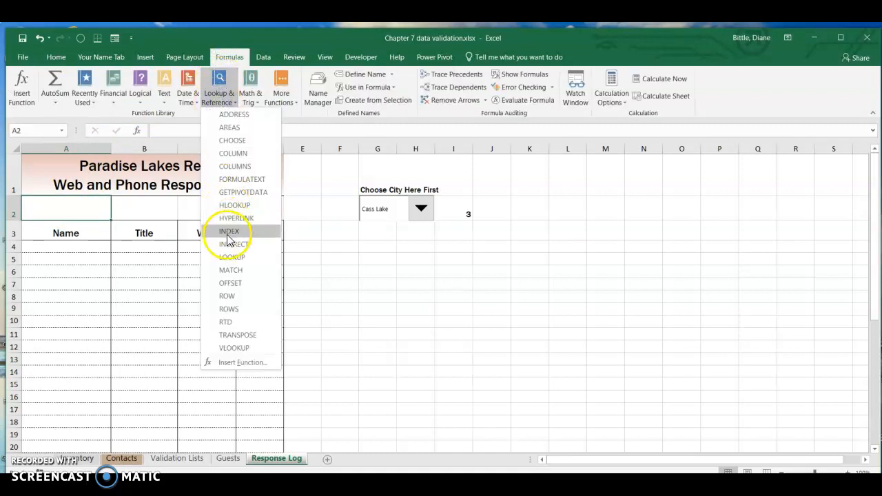
pyautogui.click(228, 233)
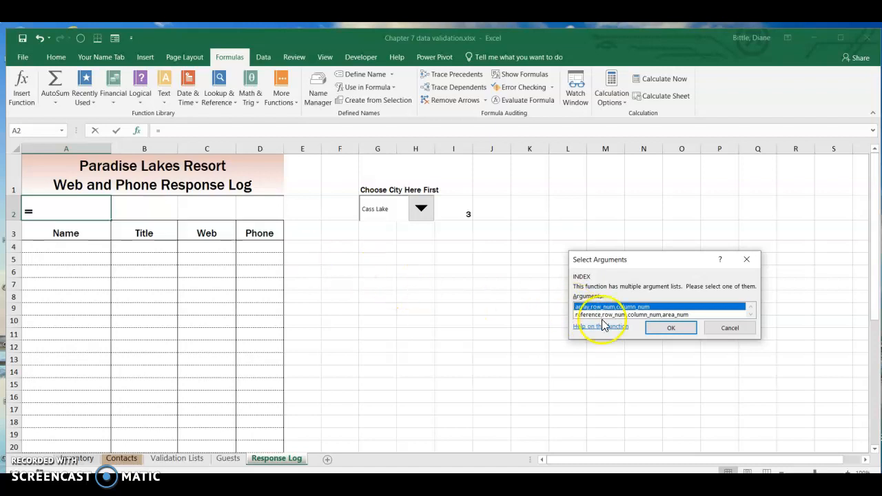
pyautogui.click(663, 330)
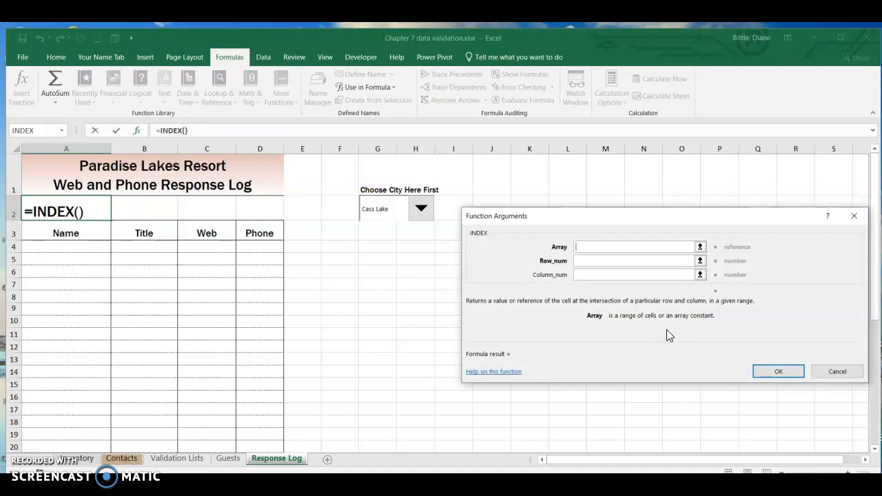
pyautogui.write('location')
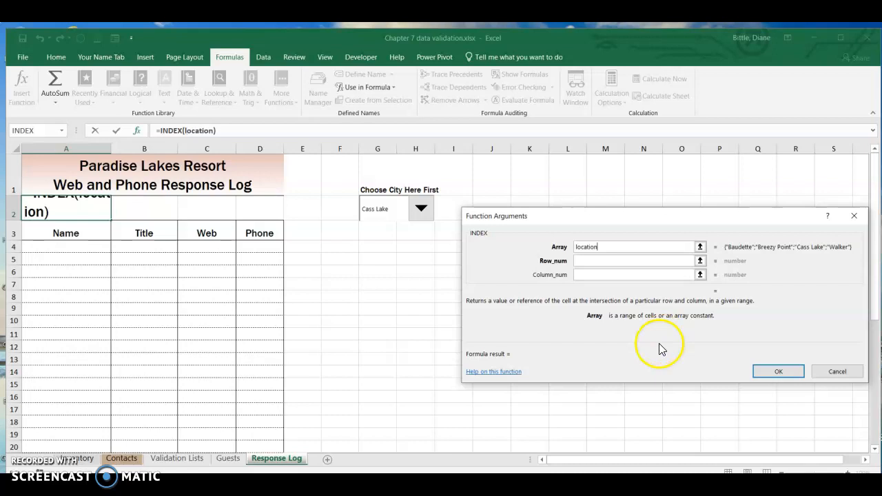
pyautogui.click(605, 262)
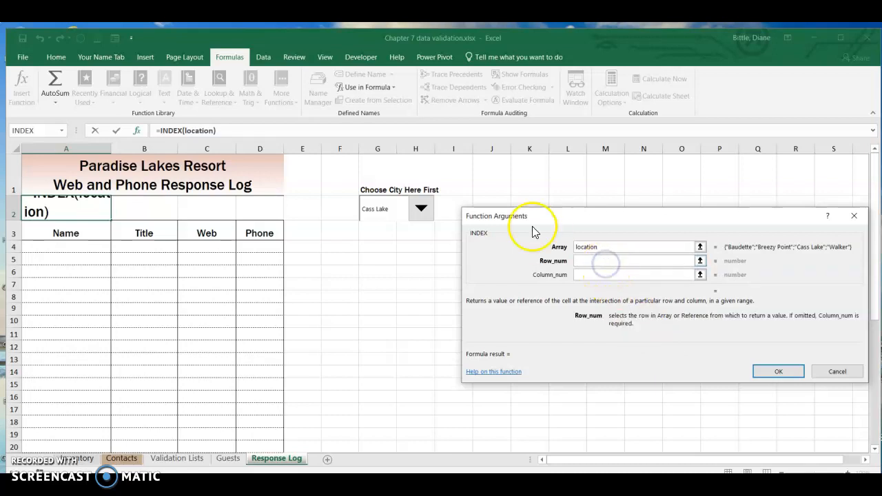
pyautogui.moveTo(528, 215); pyautogui.dragTo(526, 229)
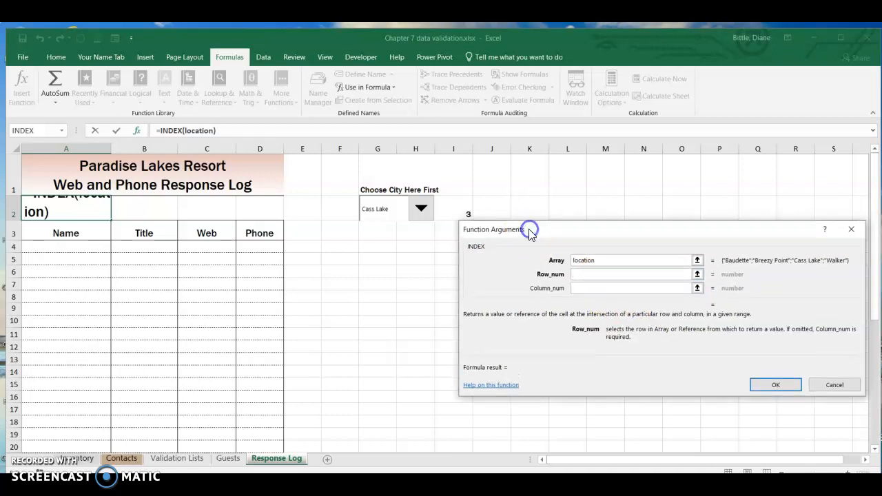
pyautogui.click(460, 206)
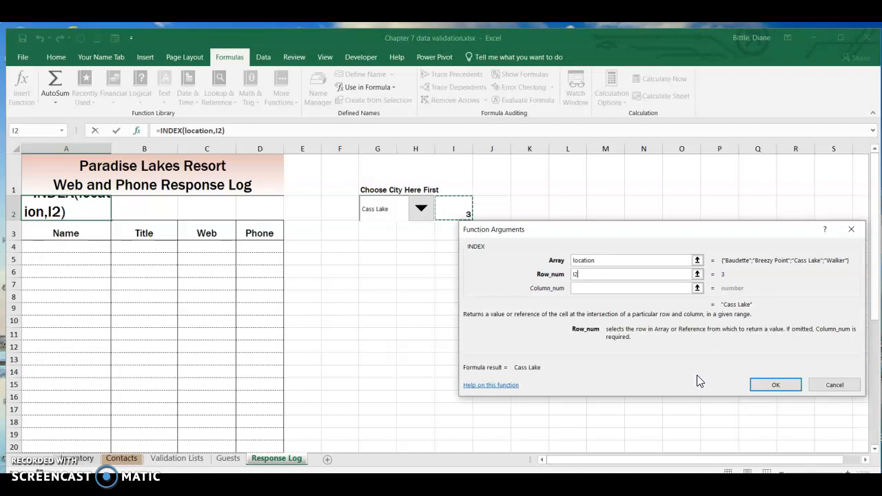
pyautogui.click(760, 386)
pyautogui.click(760, 386)
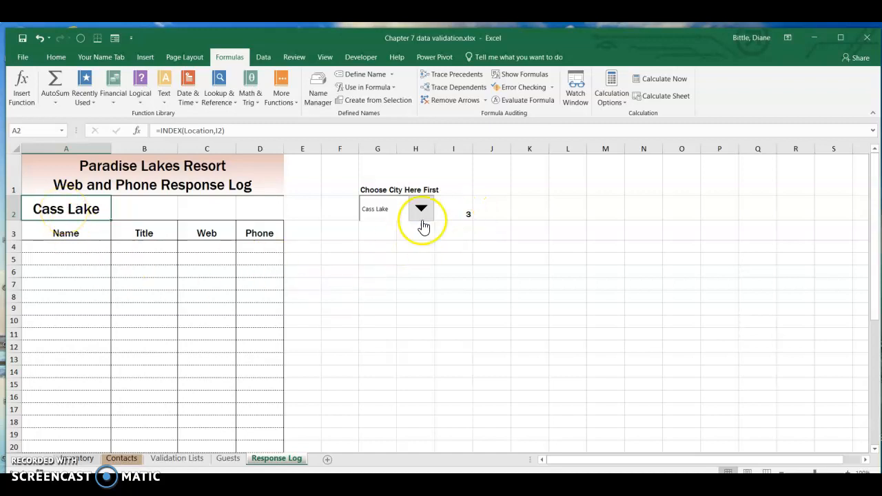
# Test the formula by choosing Baudette and then Walker in the combo box.
pyautogui.click(420, 208)
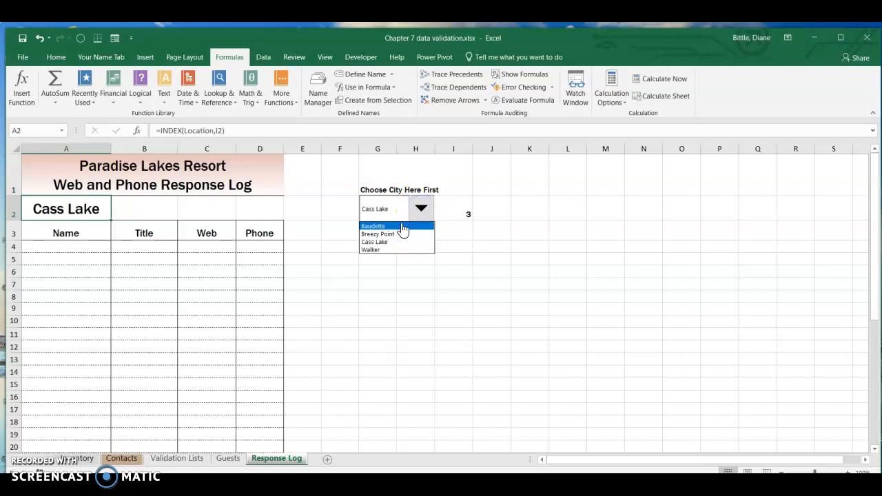
pyautogui.click(403, 227)
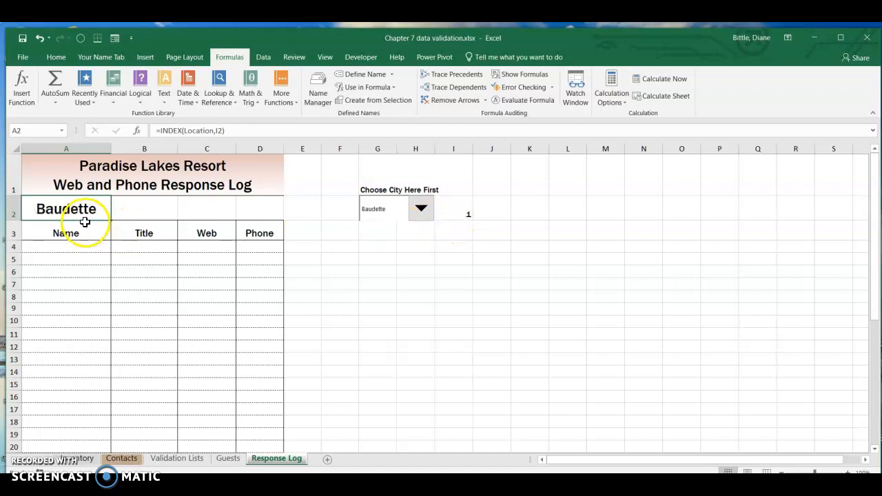
pyautogui.click(420, 215)
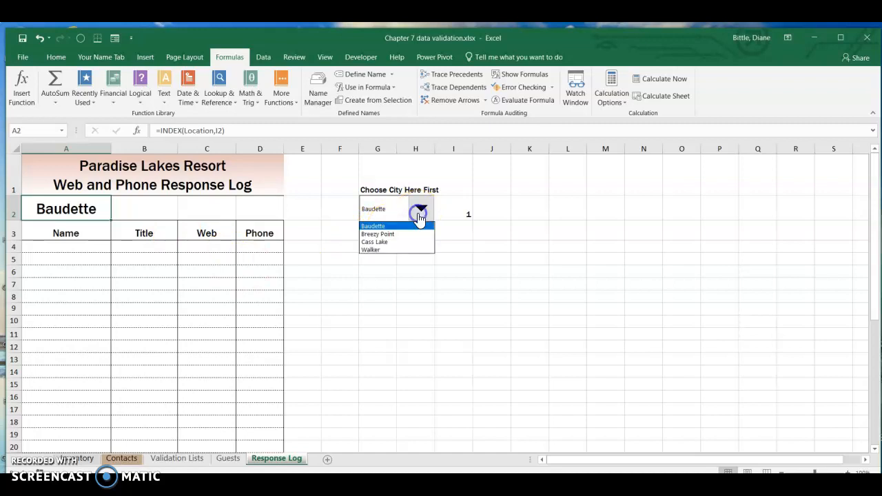
pyautogui.click(408, 251)
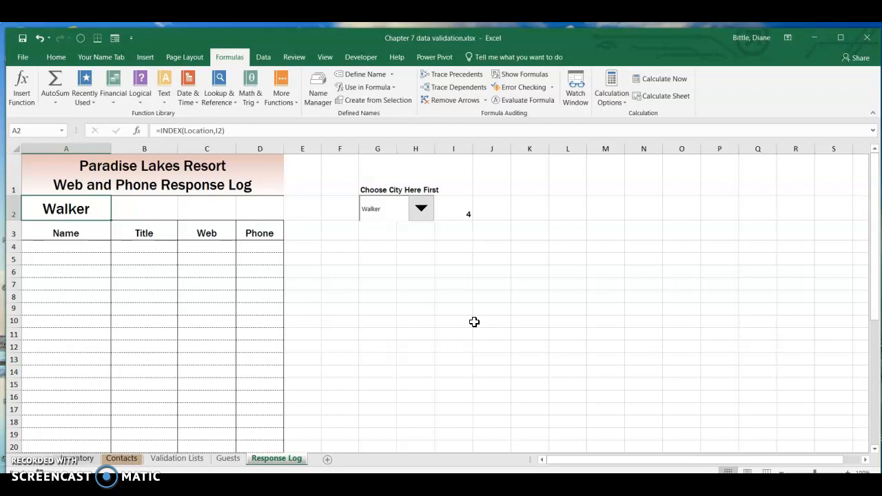
# Widen the combo box to extend across column I, then choose Breezy Point from it.
pyautogui.rightClick(391, 211)
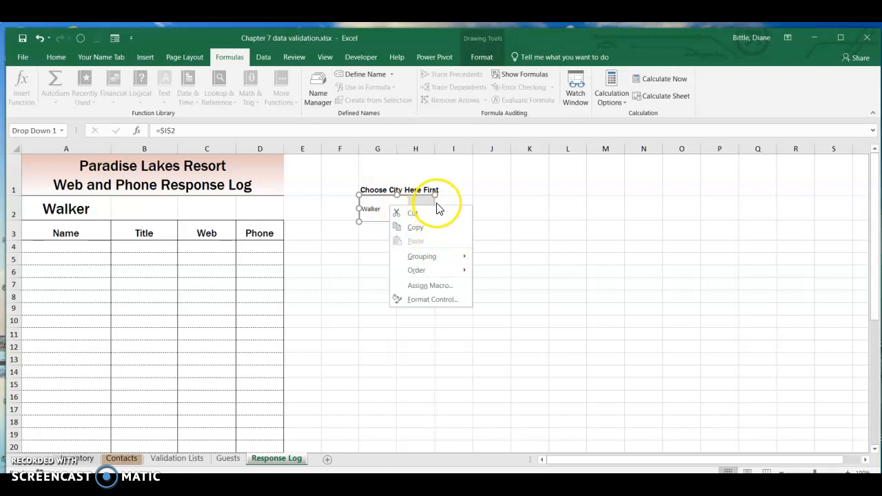
pyautogui.click(434, 205)
pyautogui.moveTo(435, 208); pyautogui.dragTo(474, 208)
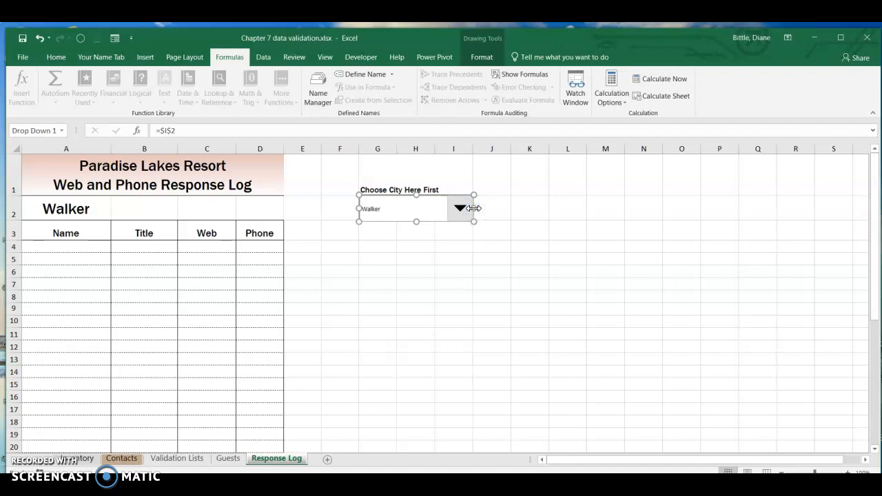
pyautogui.click(581, 249)
pyautogui.click(459, 209)
pyautogui.click(423, 237)
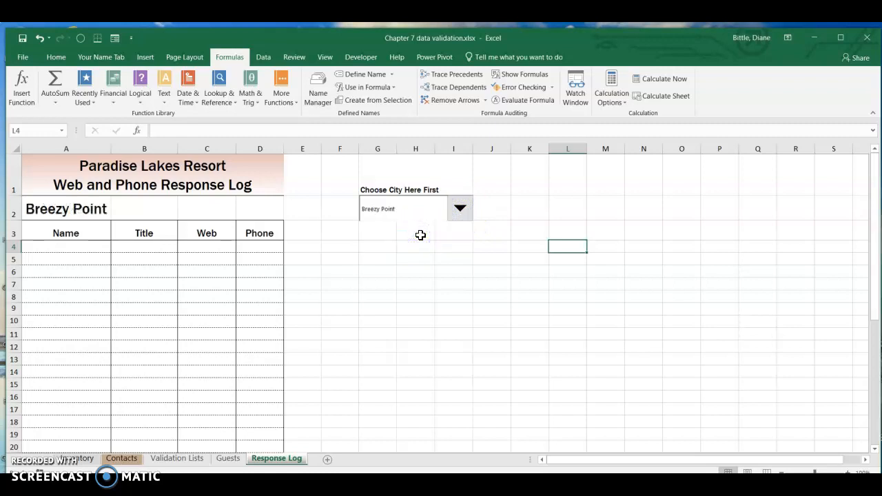